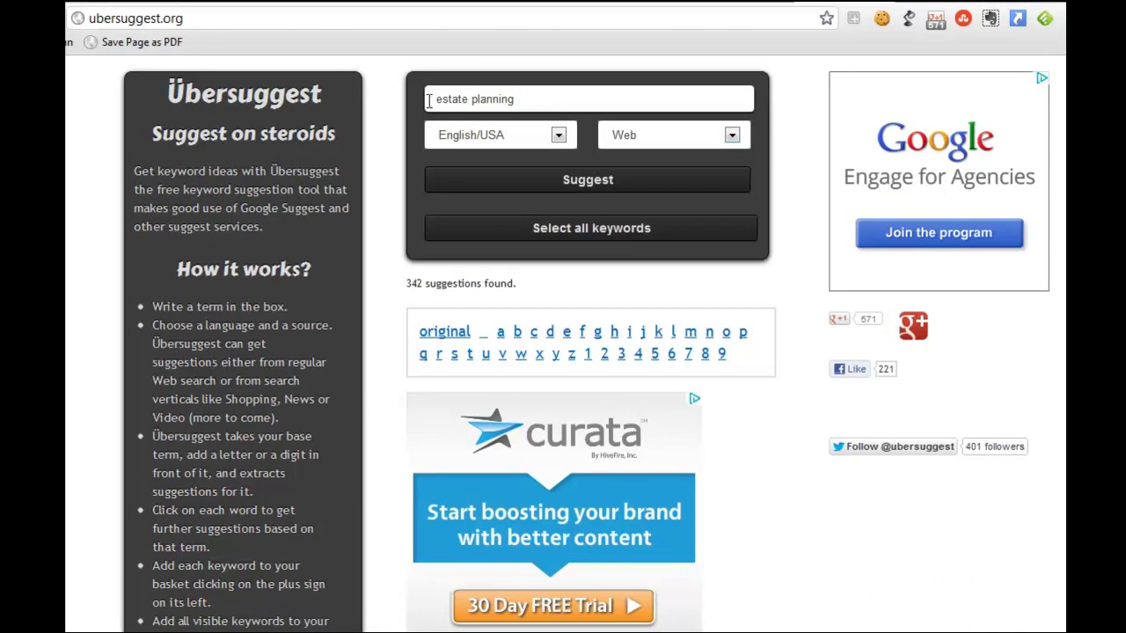
- Keep the source on Web and scroll to the 'estate planning' keyword suggestions
drag(429, 102, 551, 104)
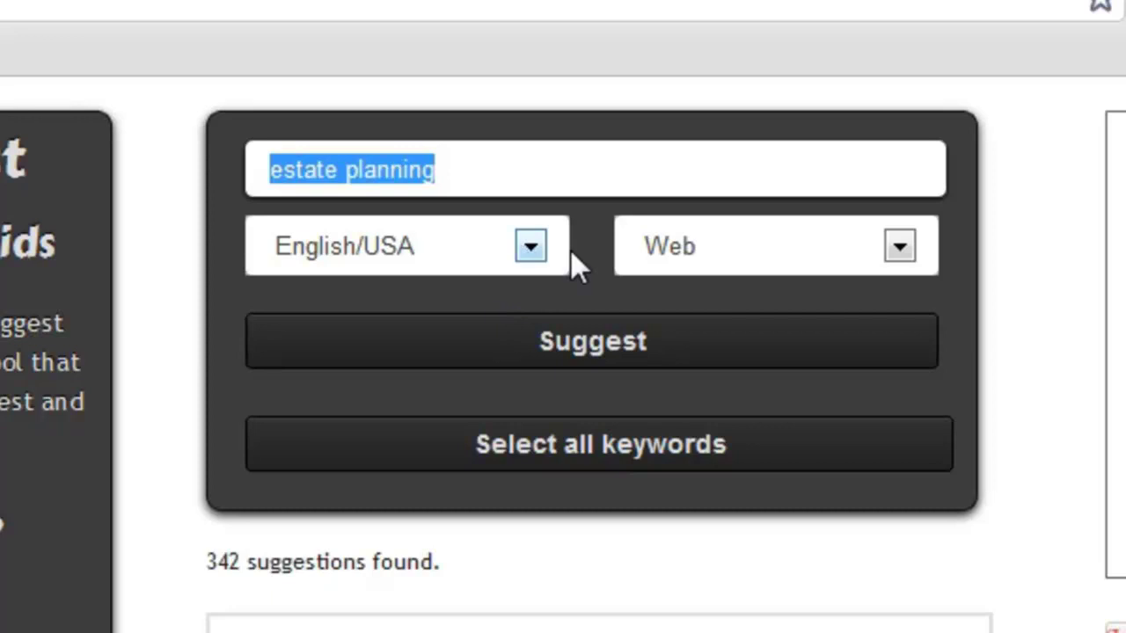
click(898, 248)
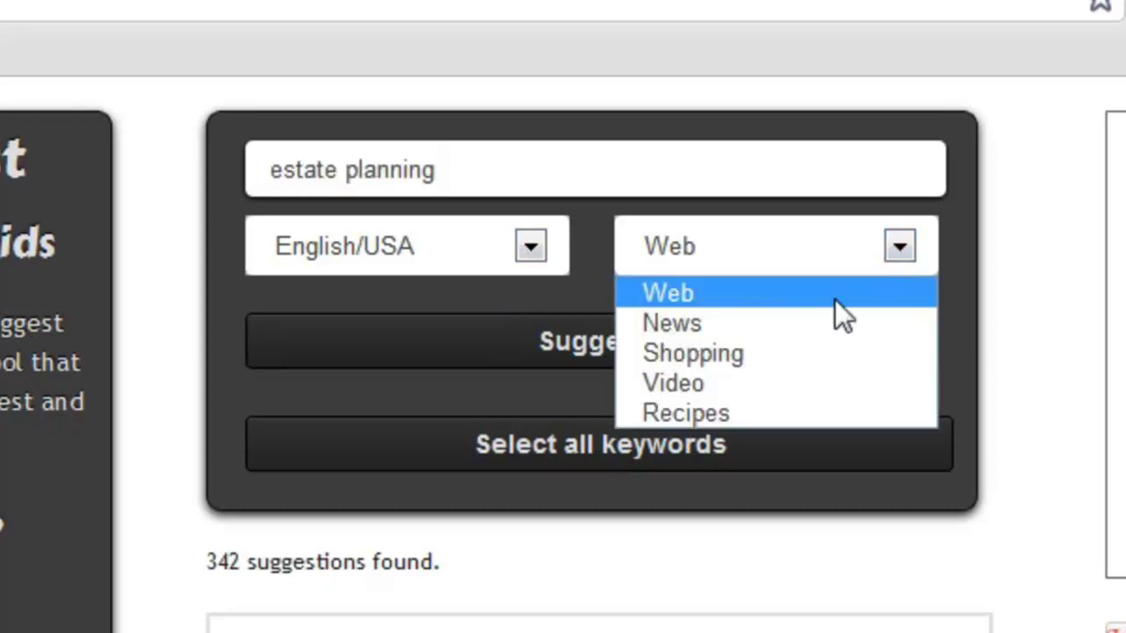
click(951, 248)
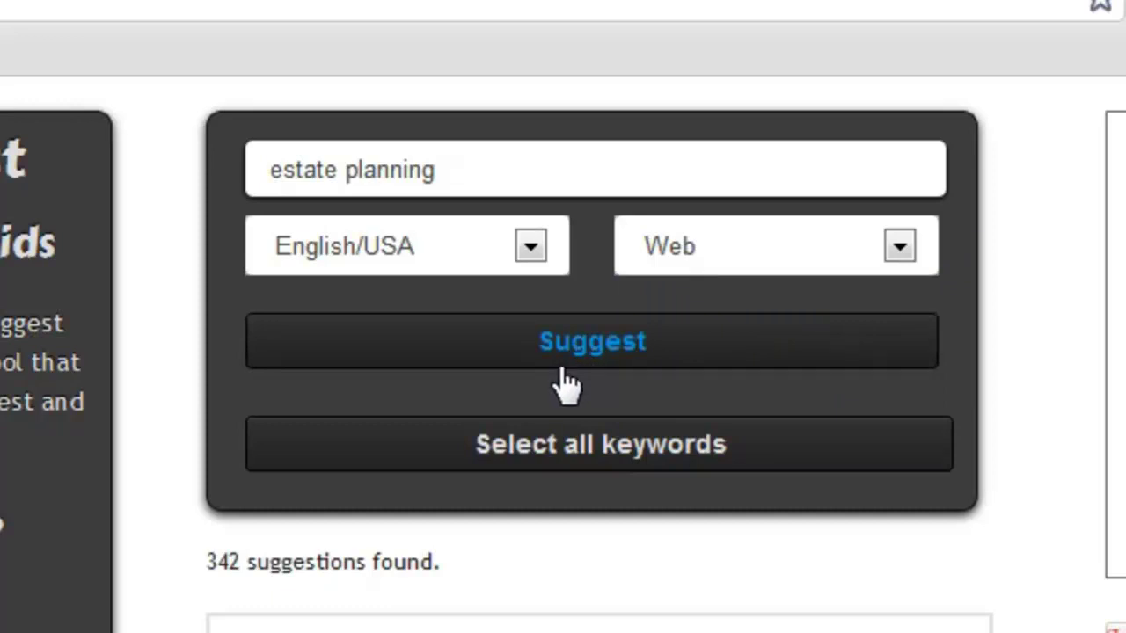
scroll(567, 384, down, 10)
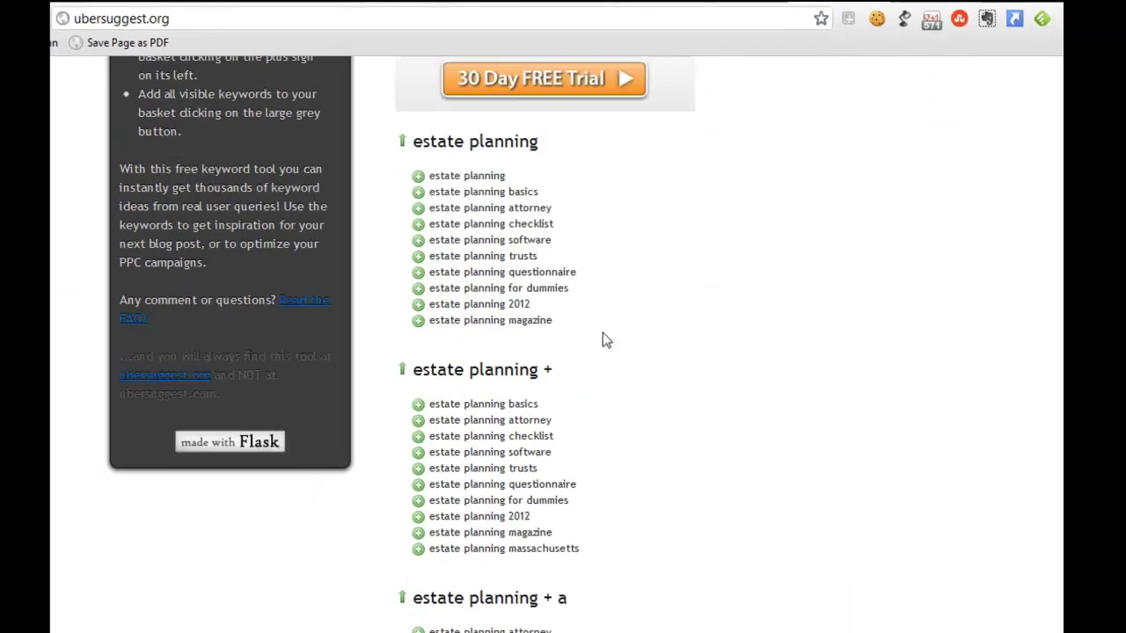
scroll(472, 199, down, 1)
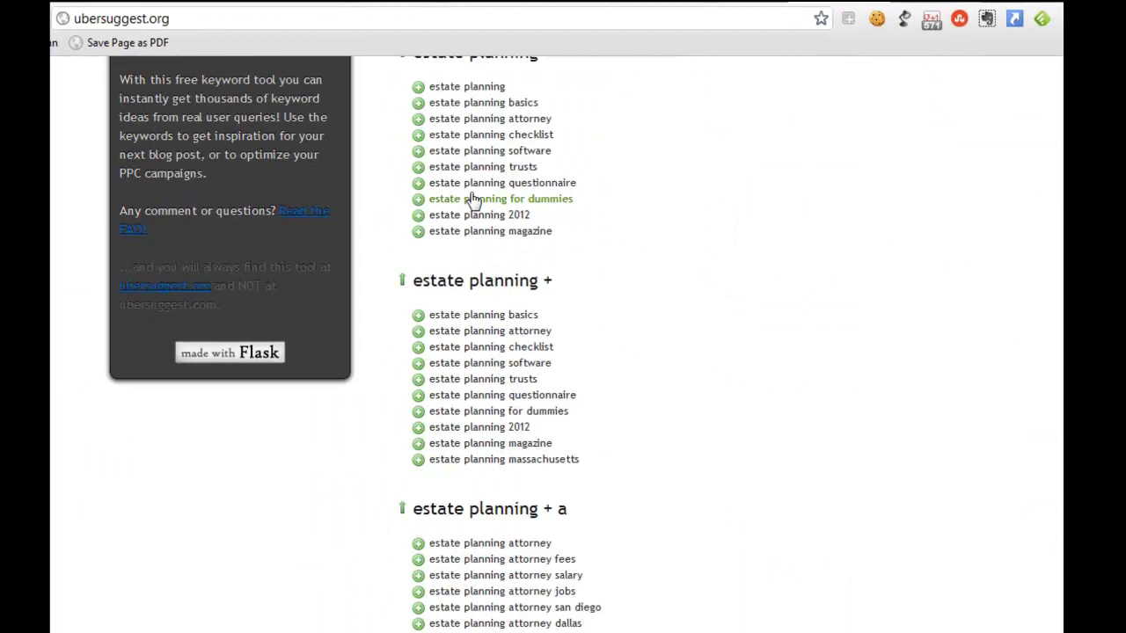
scroll(475, 206, up, 1)
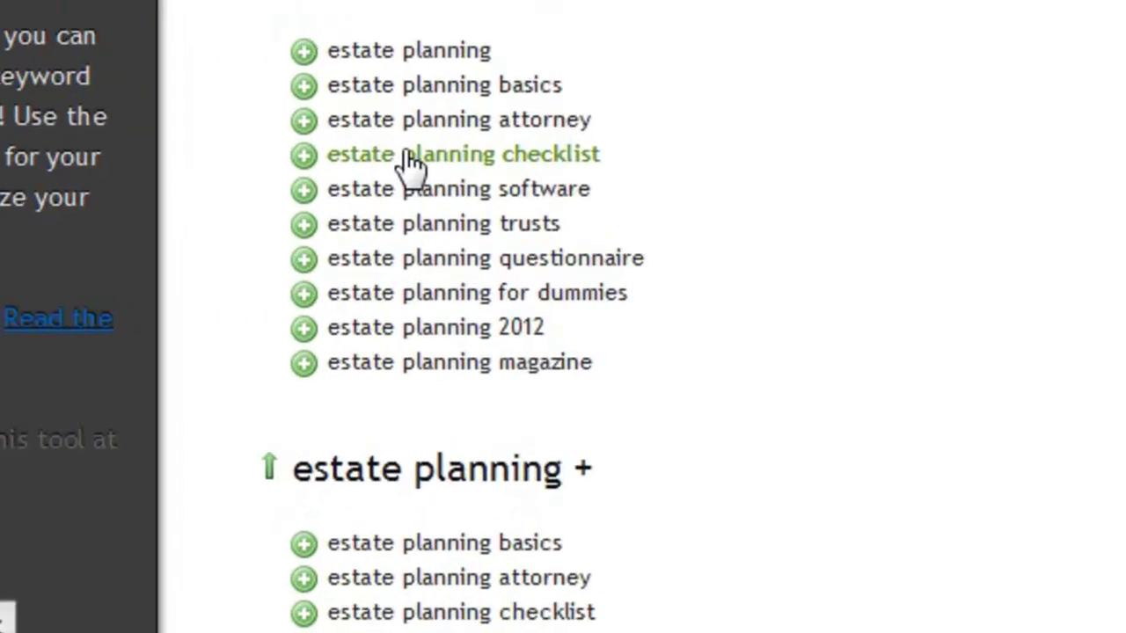
- Expand 'estate planning checklist' into state suggestions, then expand 'estate planning checklist new york'
click(409, 154)
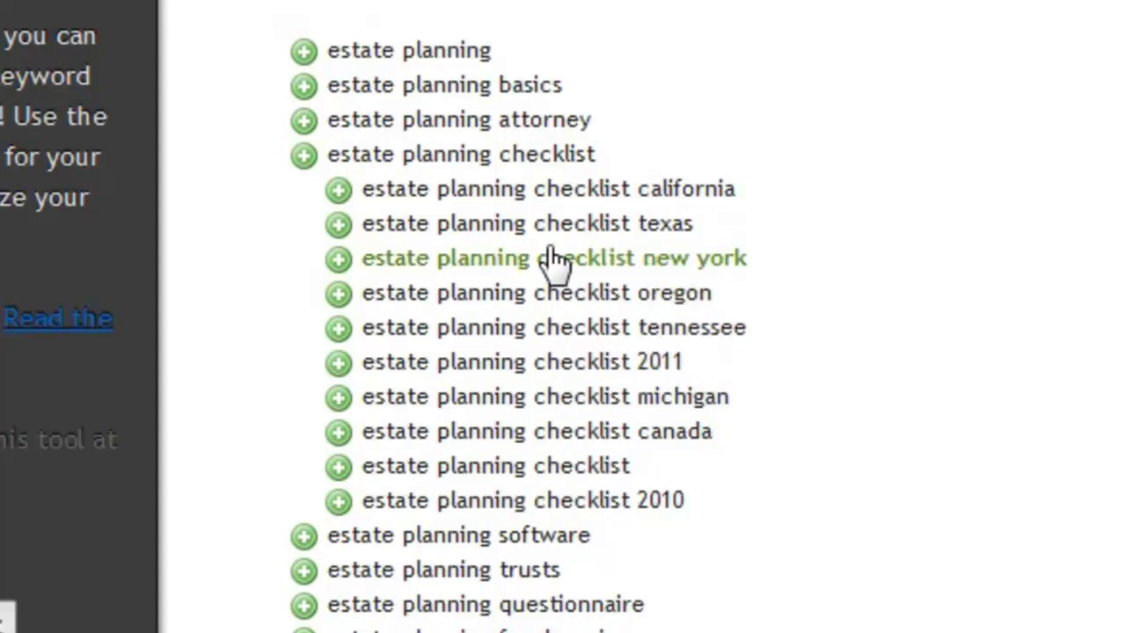
click(488, 263)
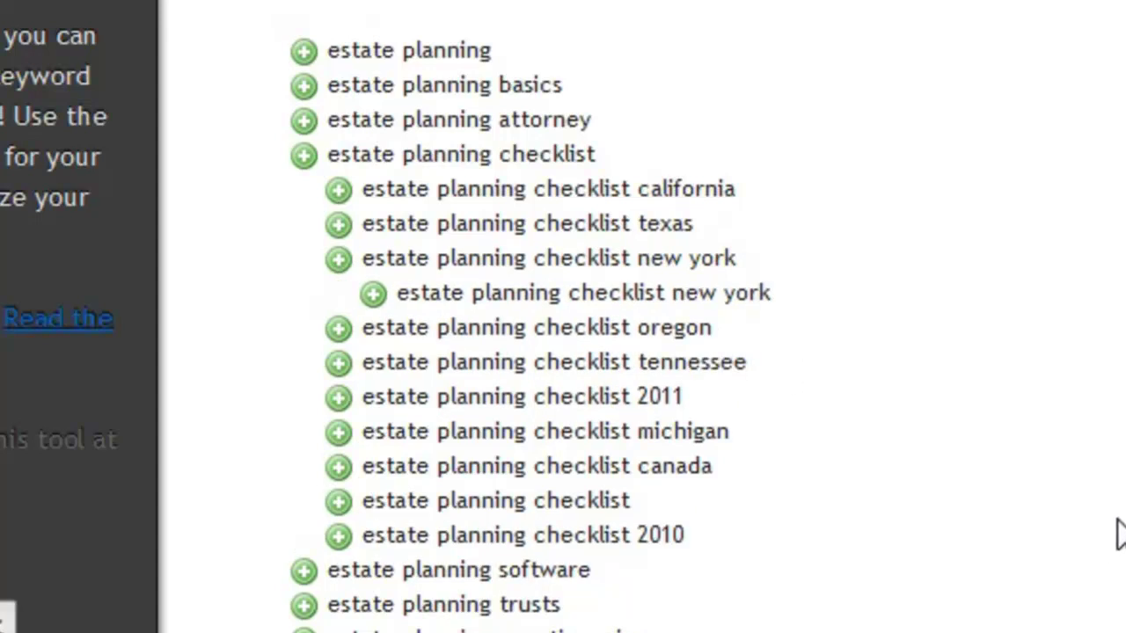
scroll(1124, 510, up, 2)
scroll(1124, 506, up, 2)
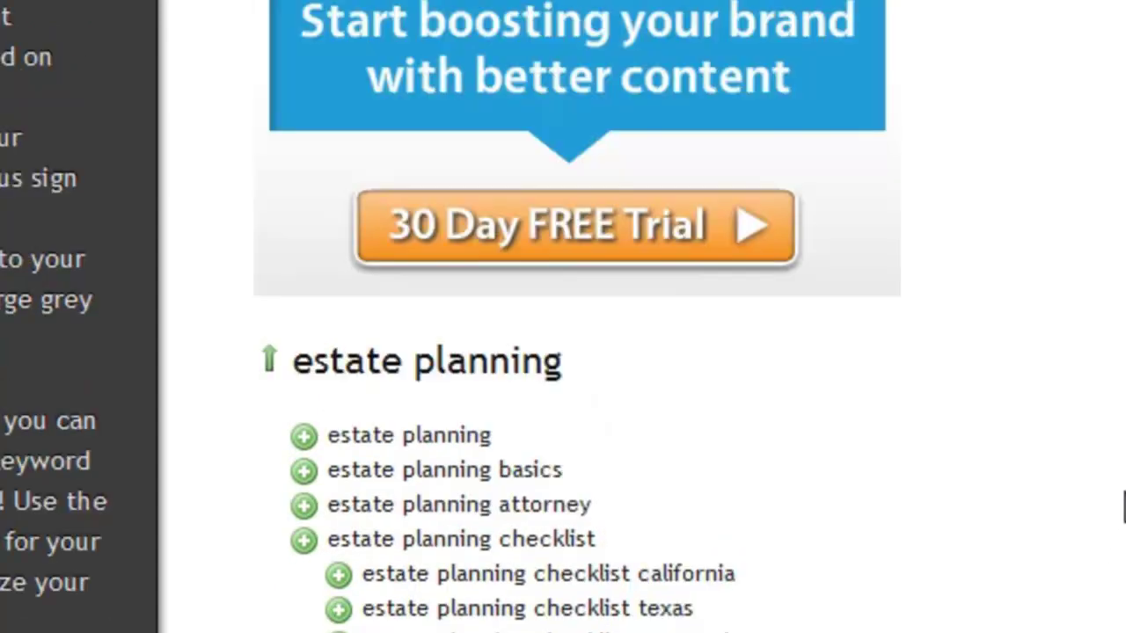
scroll(459, 389, down, 2)
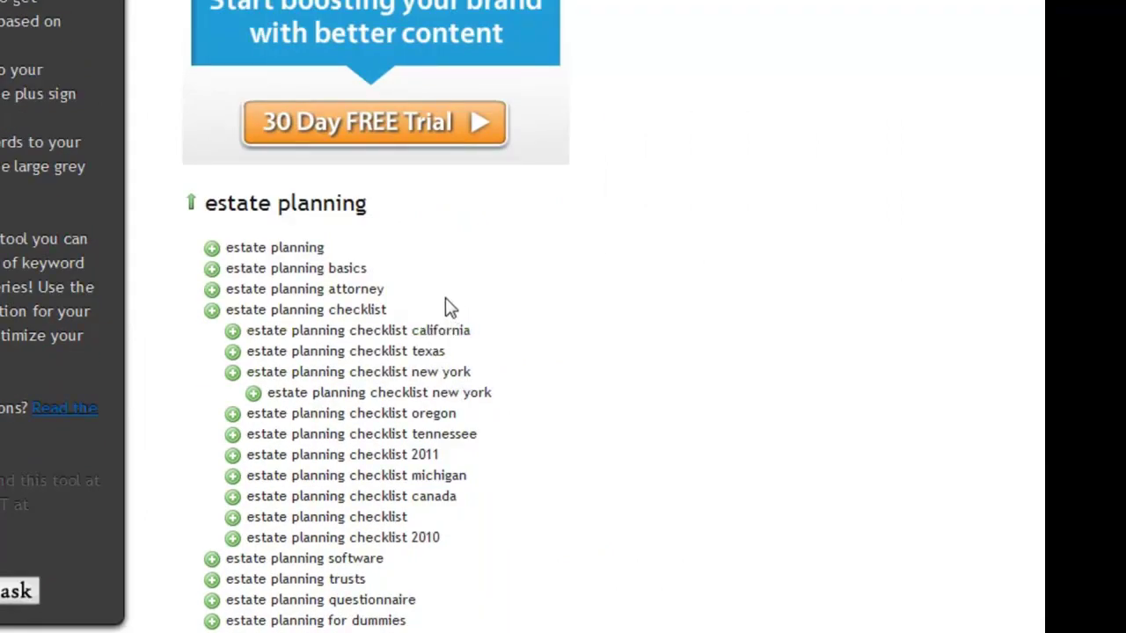
scroll(459, 312, up, 5)
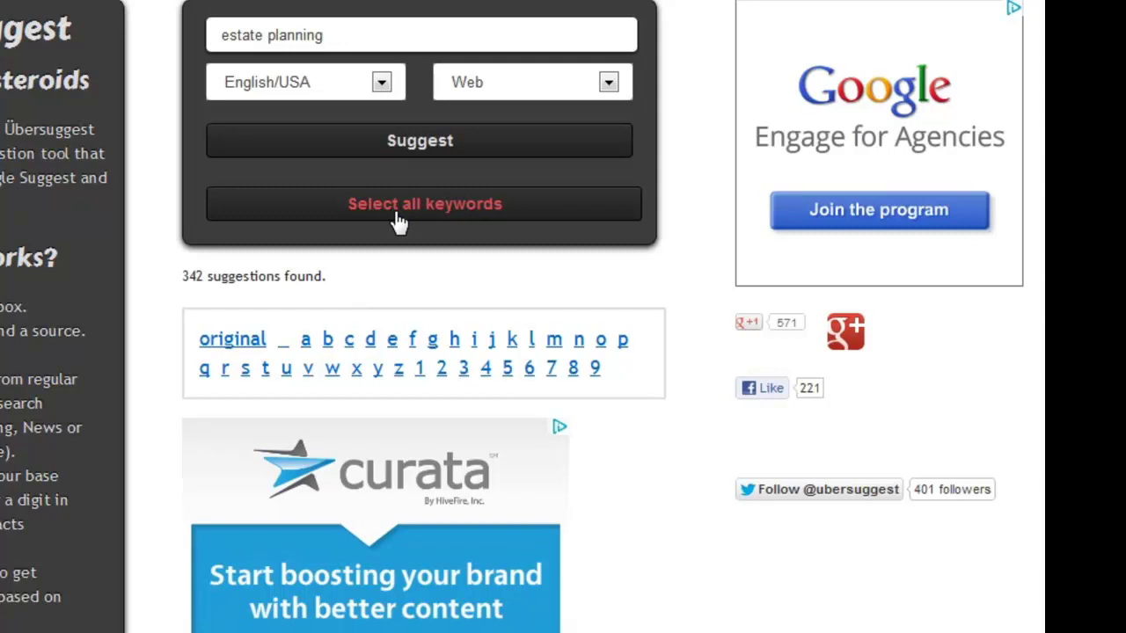
scroll(381, 231, down, 6)
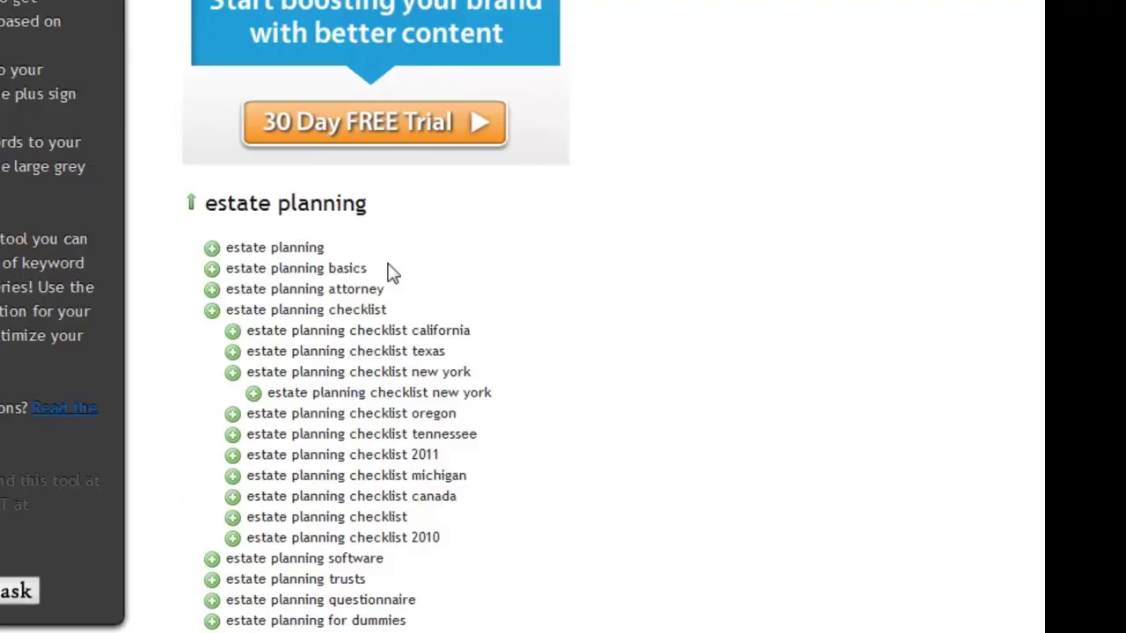
- Add 'estate planning checklist 2011', 'estate planning trusts' and 'estate planning trusts types' to the basket
click(232, 457)
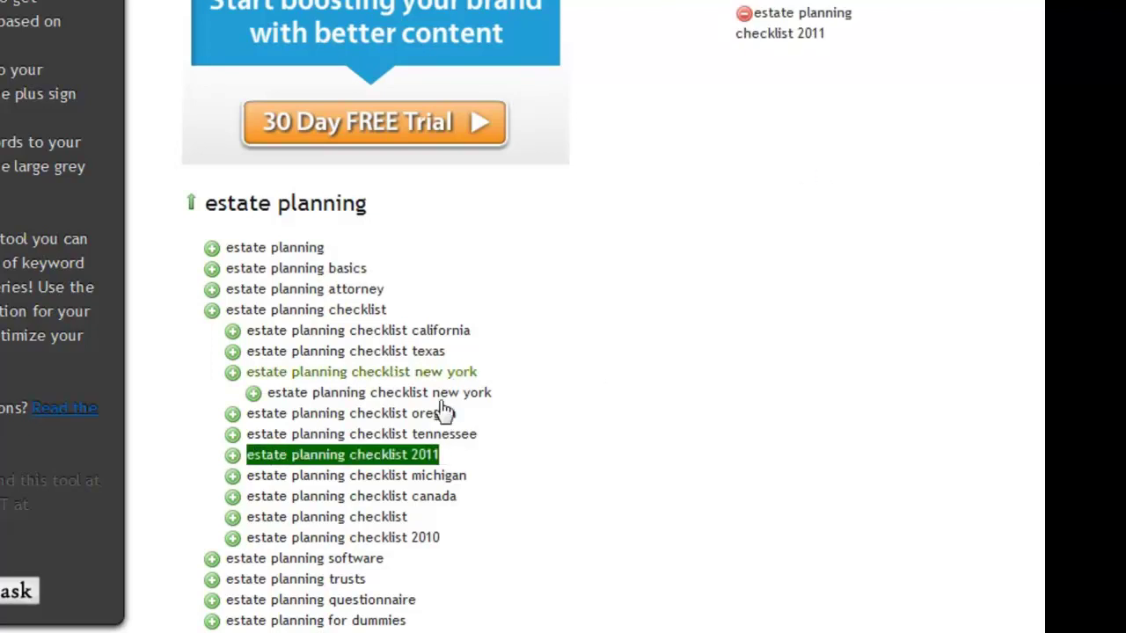
scroll(756, 75, up, 3)
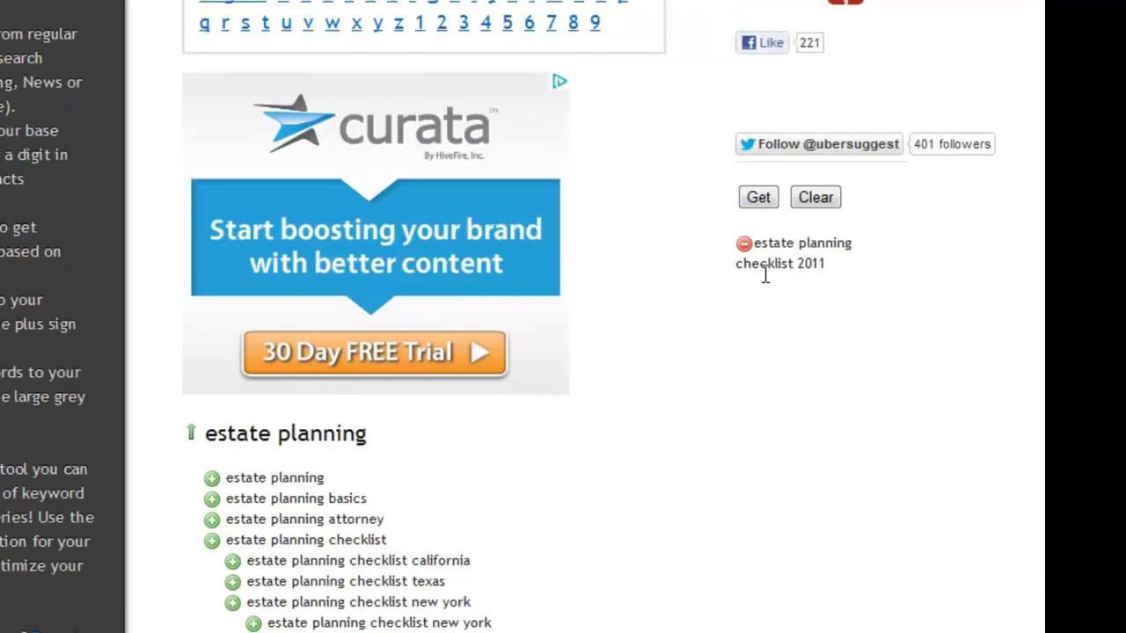
scroll(767, 344, down, 3)
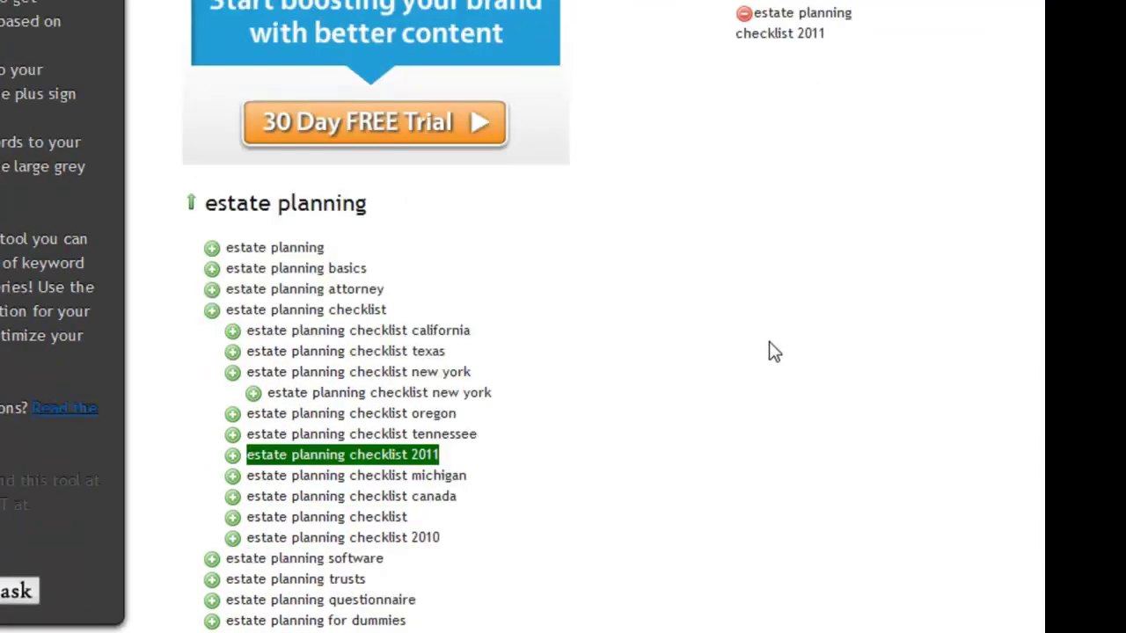
scroll(575, 369, down, 6)
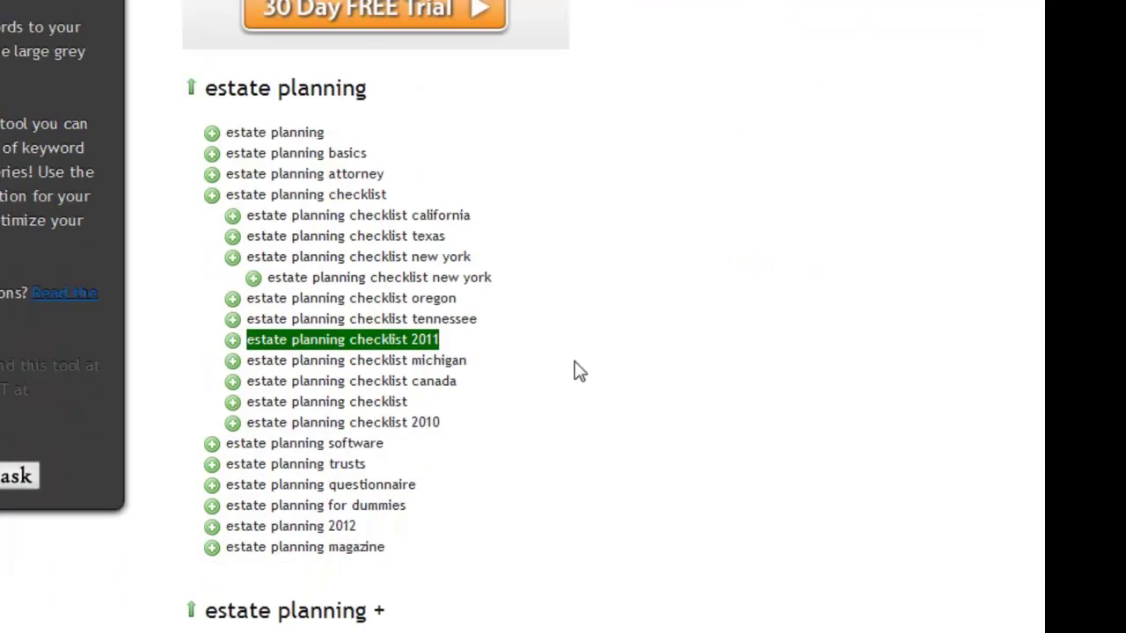
click(227, 397)
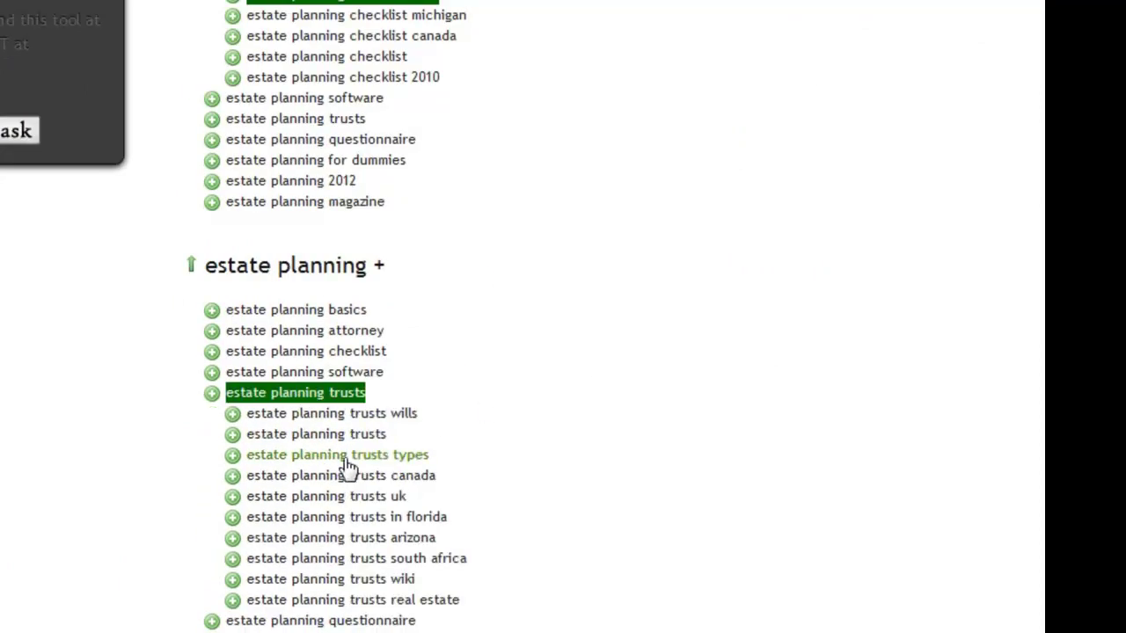
click(233, 455)
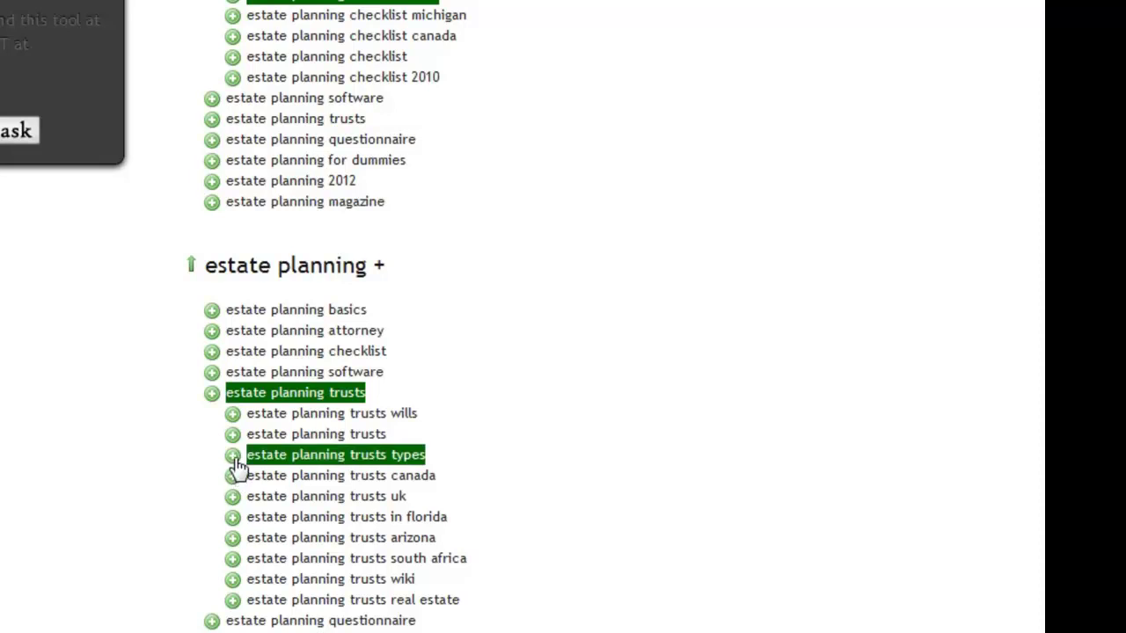
scroll(809, 555, up, 10)
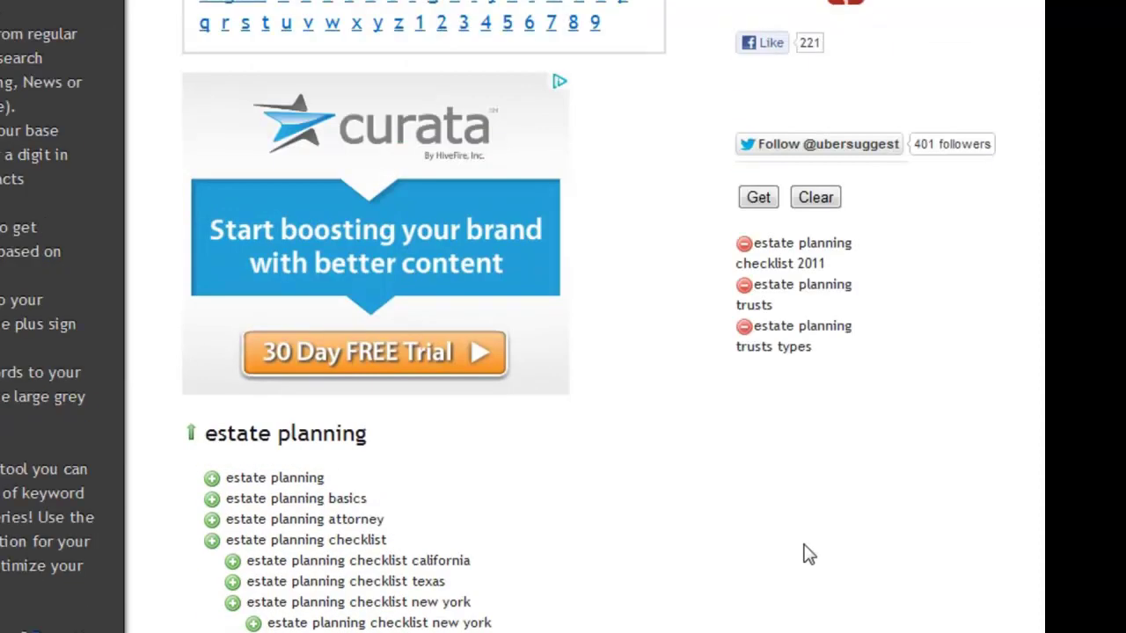
click(757, 204)
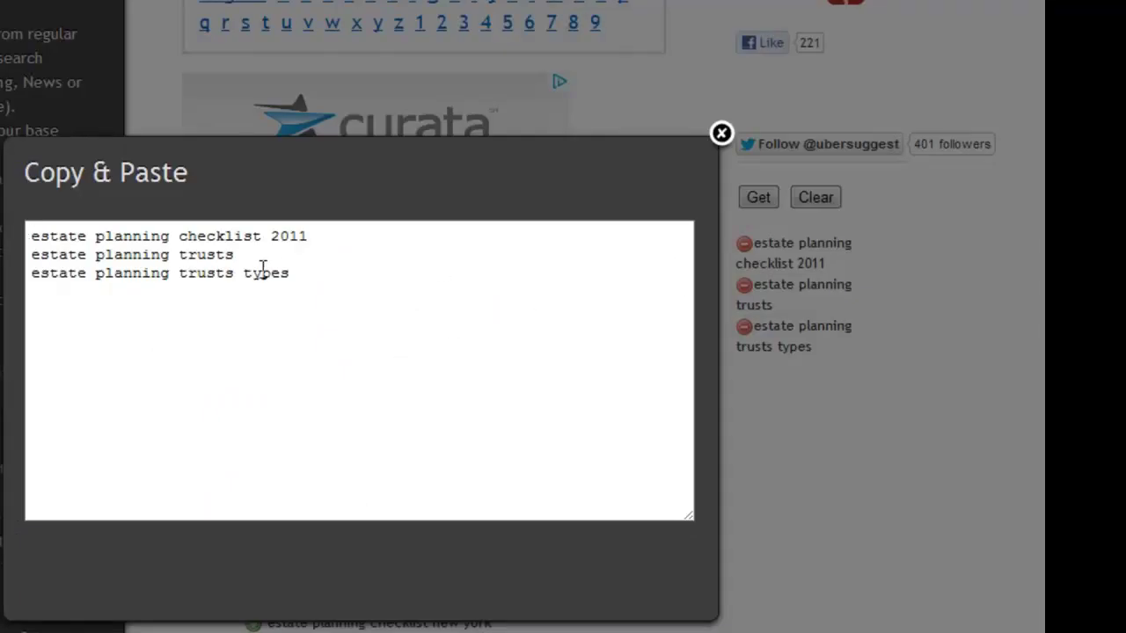
drag(314, 279, 26, 234)
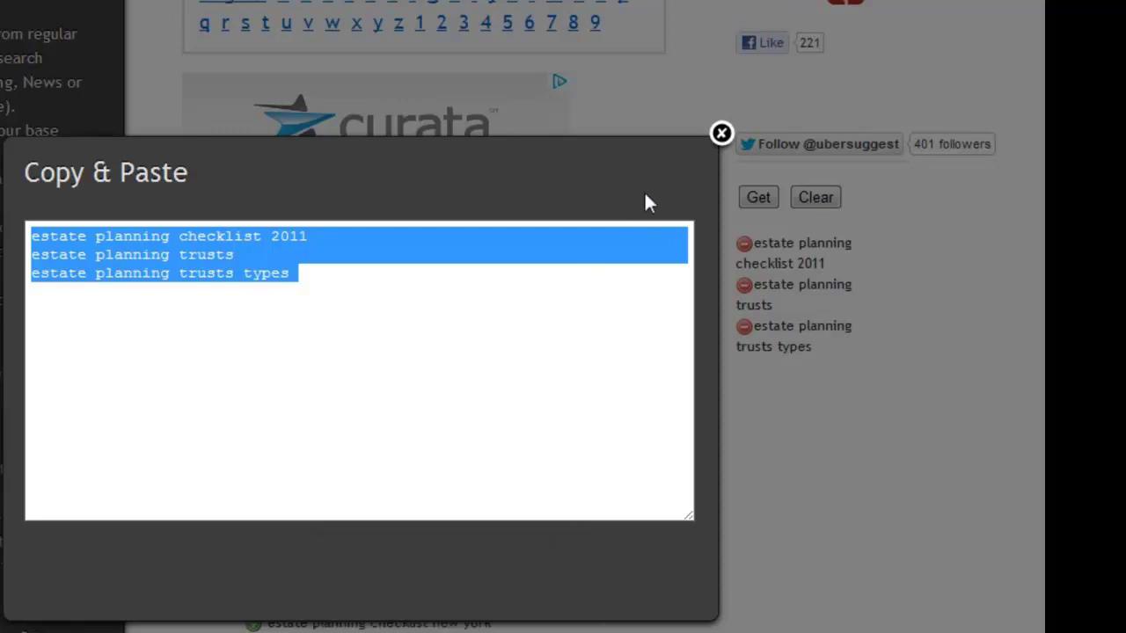
click(721, 134)
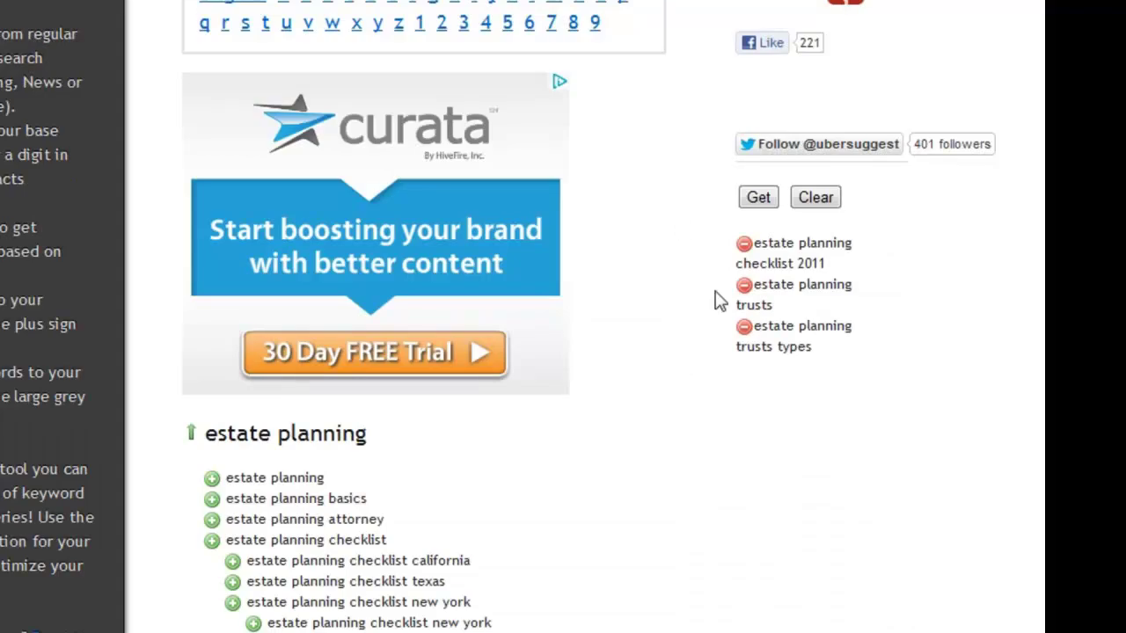
- Clear the basket and rerun 'estate planning' with the News source, returning 4 suggestions
click(816, 201)
scroll(616, 325, up, 4)
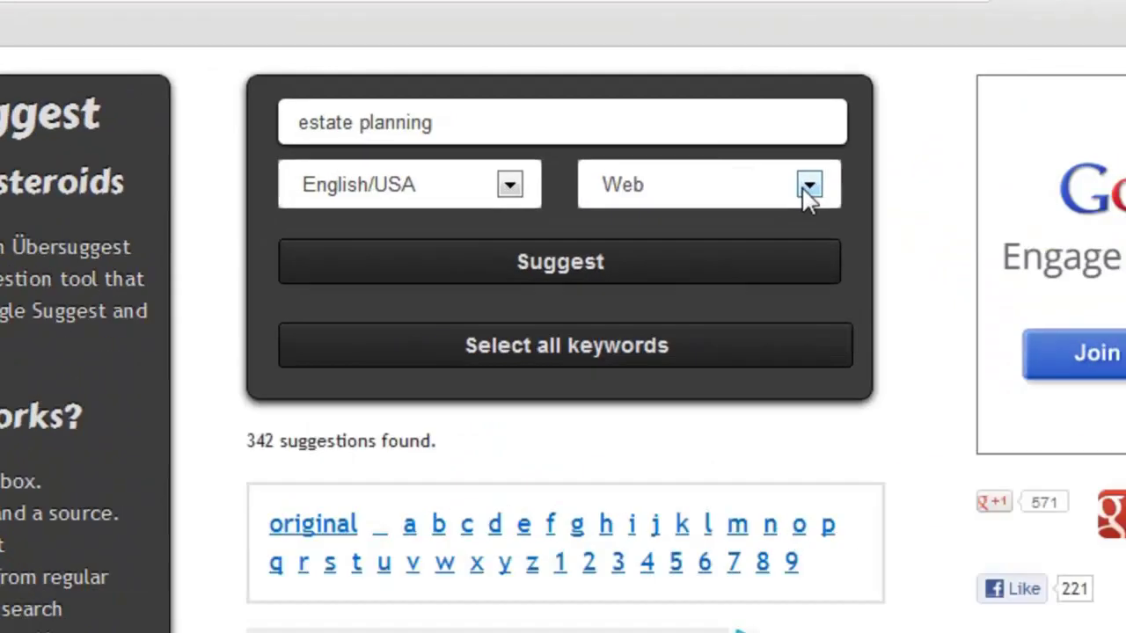
click(725, 146)
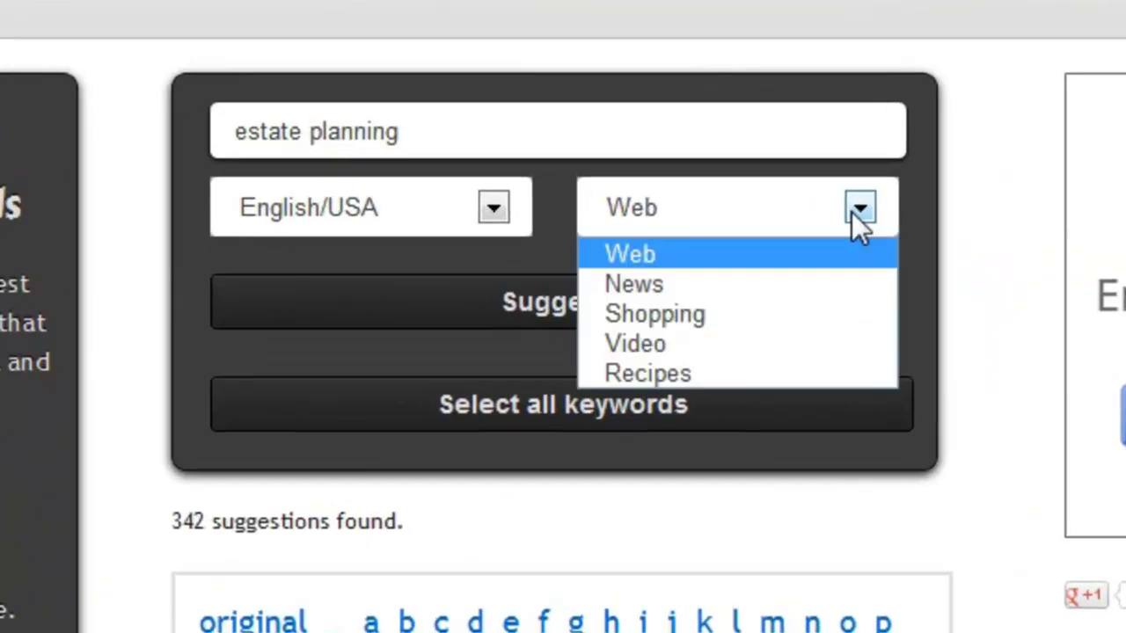
click(771, 290)
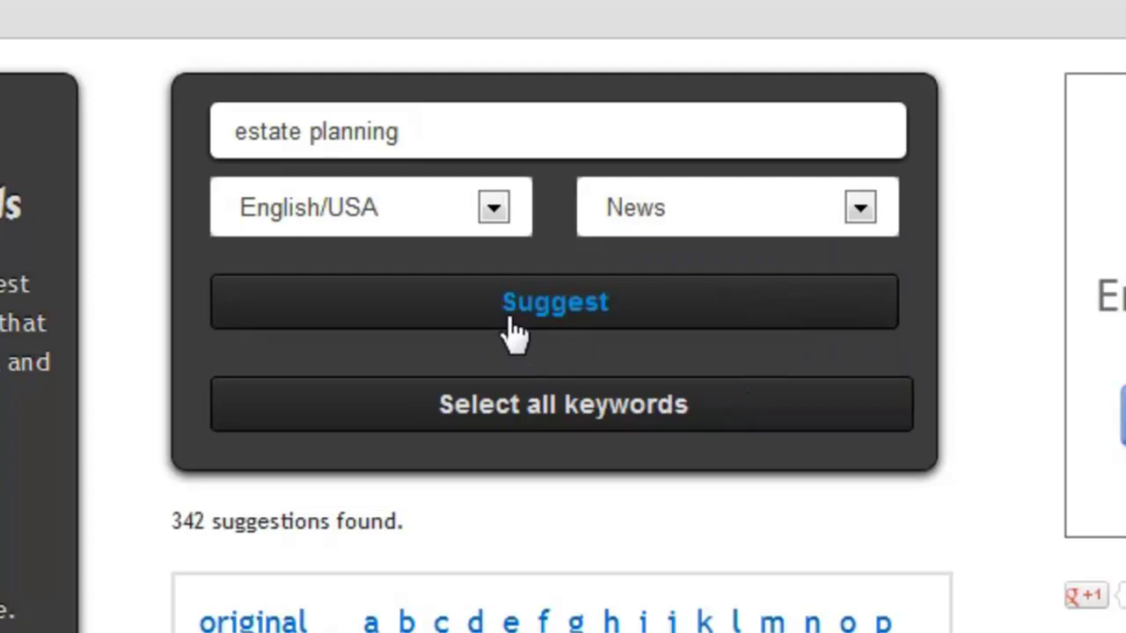
click(558, 309)
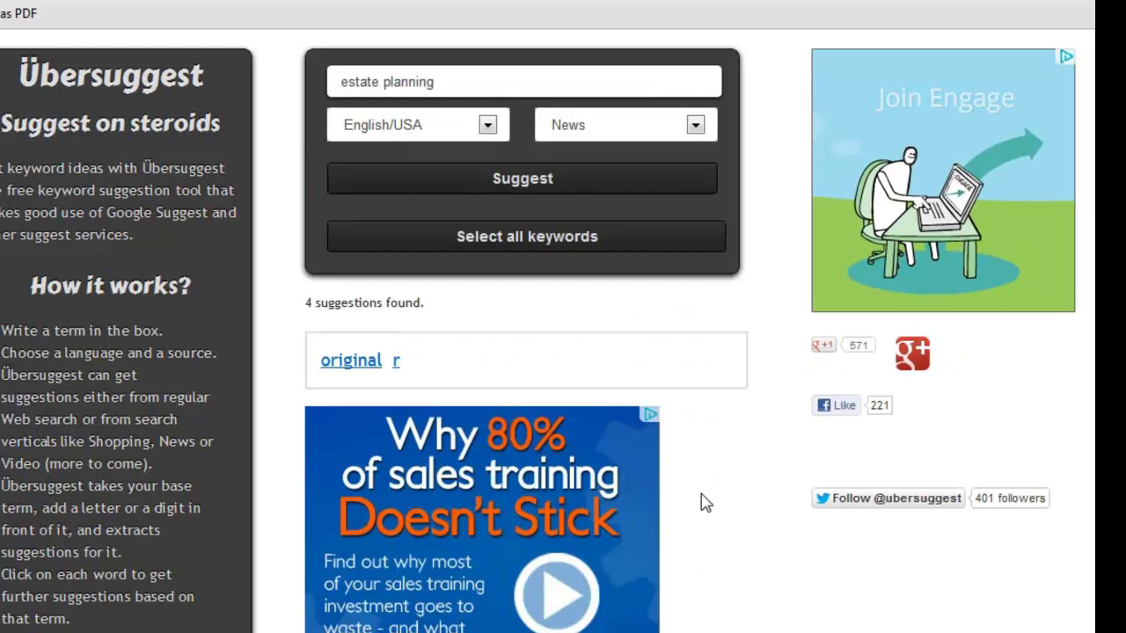
- Expand 'digital estate planning' in the News results and add it to the basket
scroll(717, 501, down, 2)
scroll(727, 502, down, 2)
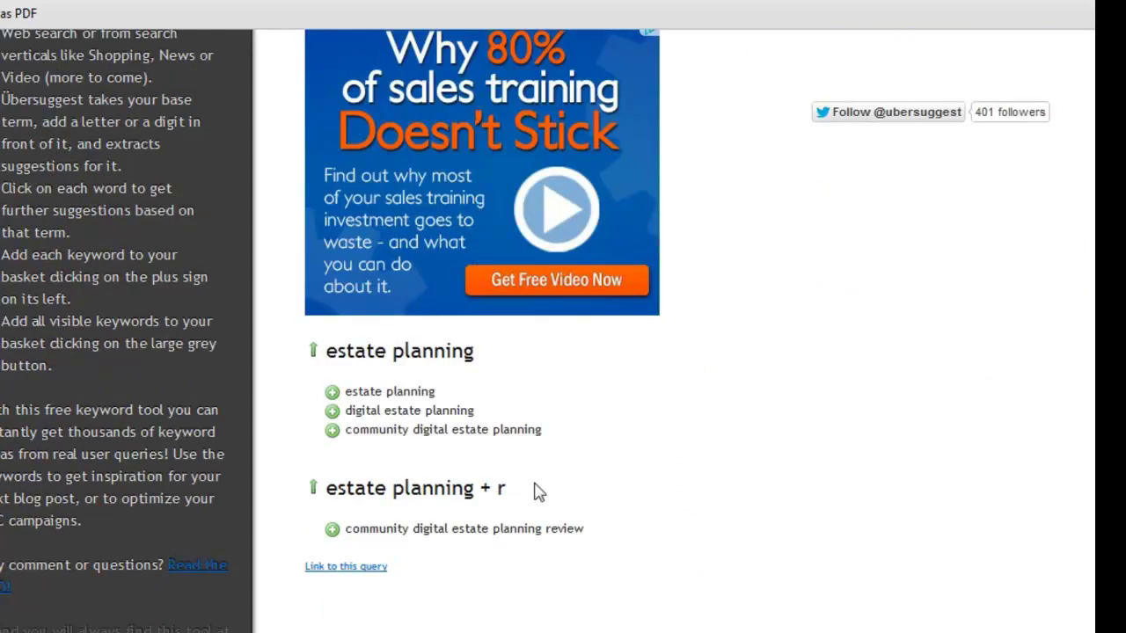
click(418, 414)
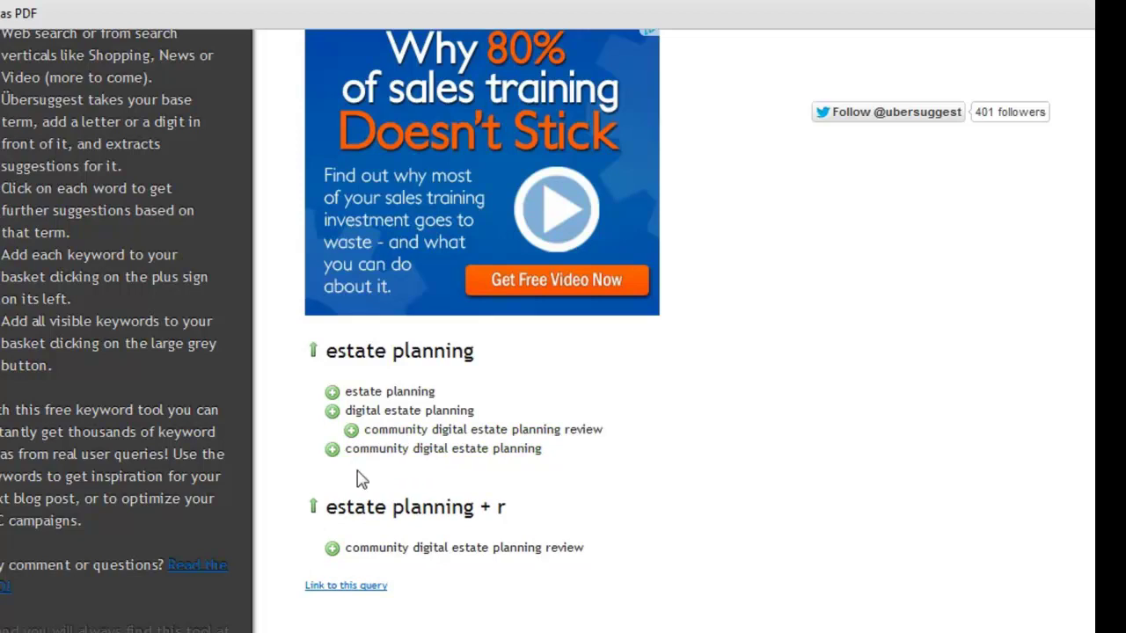
click(333, 411)
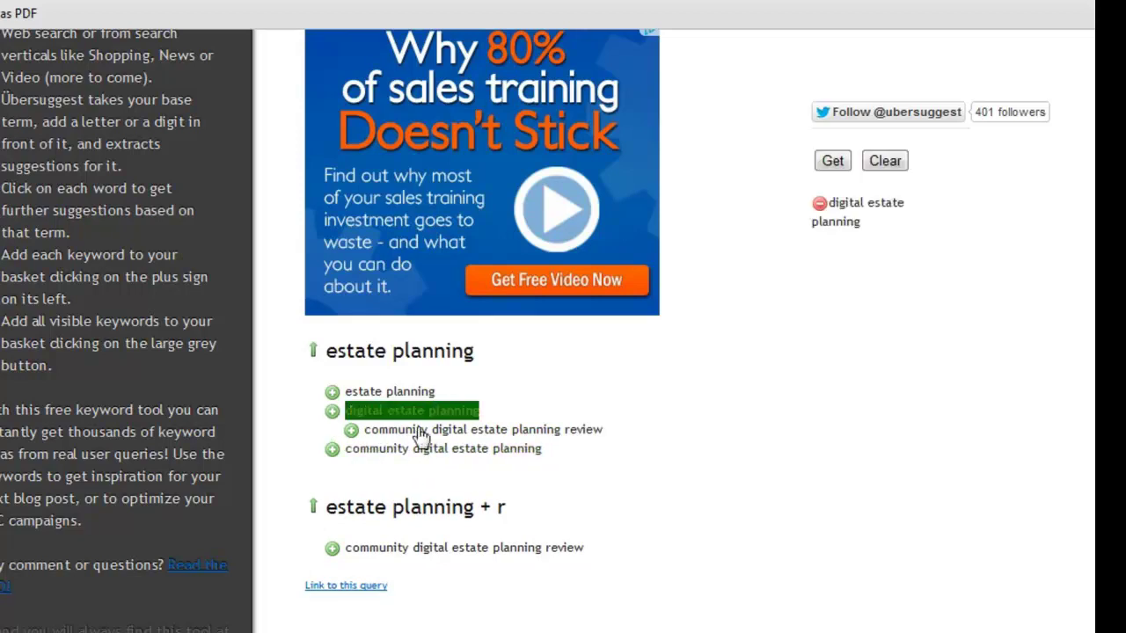